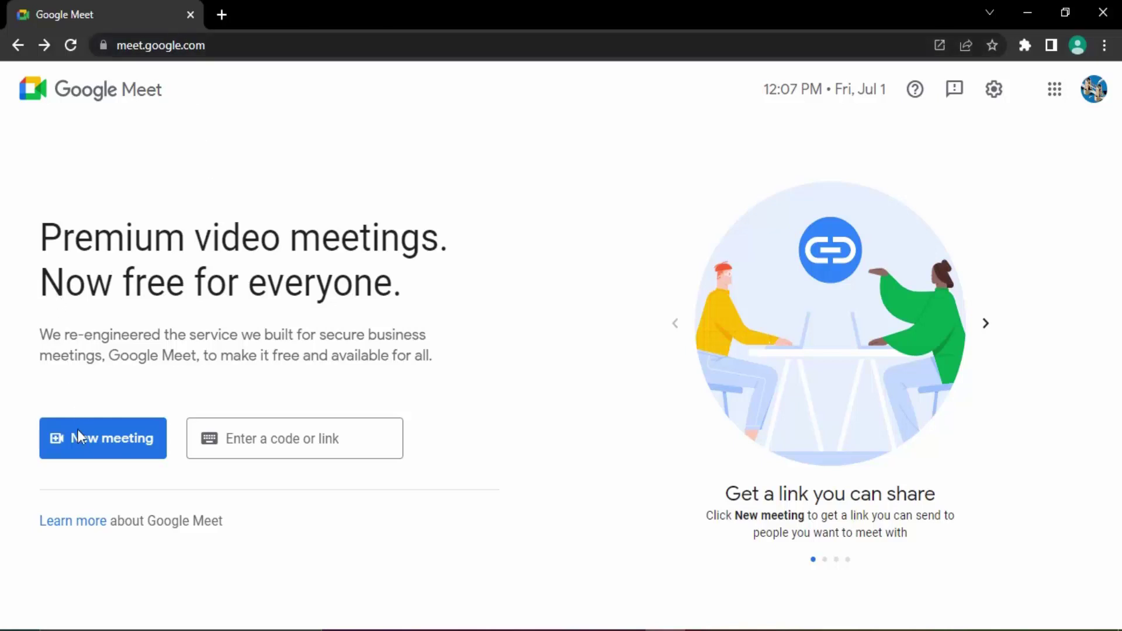
From Meet's New meeting menu, start a Calendar event for Jul 1, 2022 with a Meet link
click(79, 453)
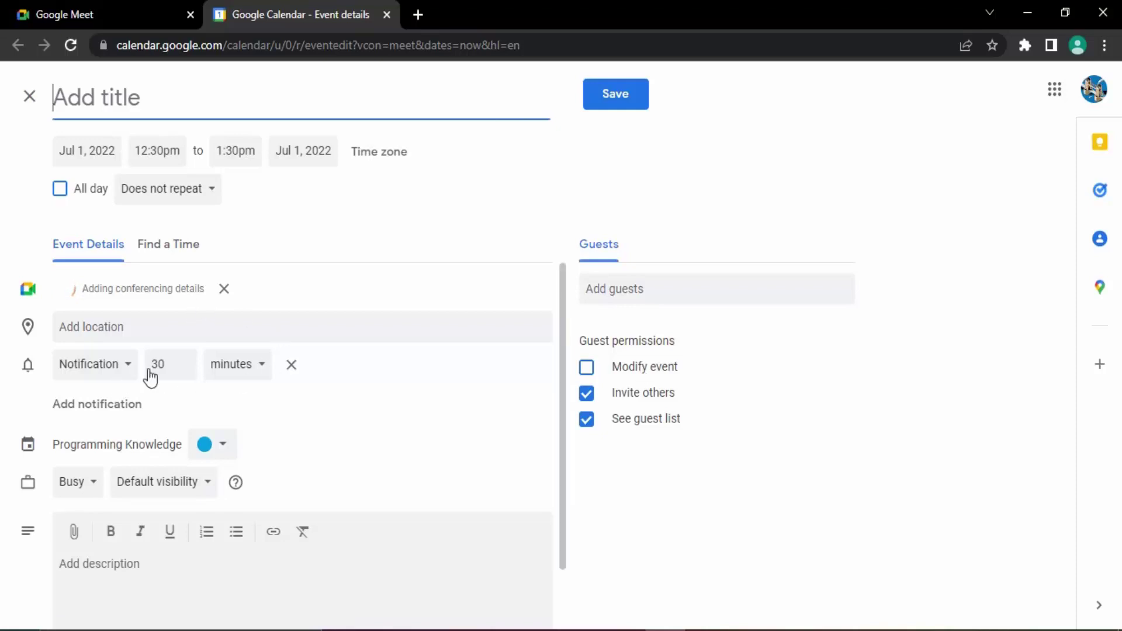
scroll(282, 403, down, 1)
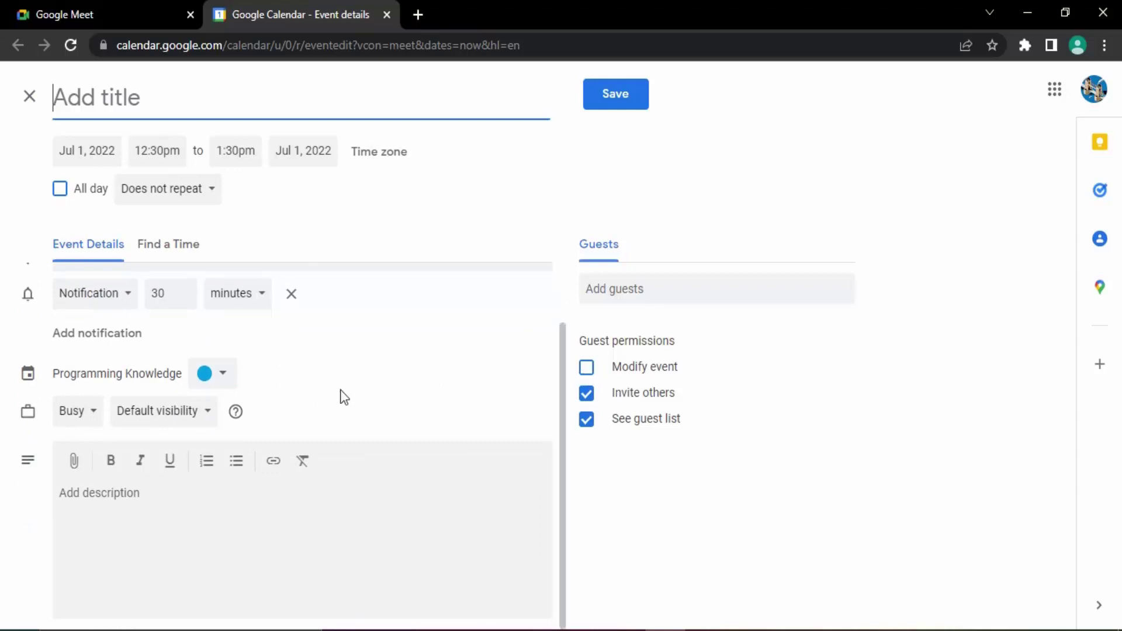
scroll(343, 397, up, 1)
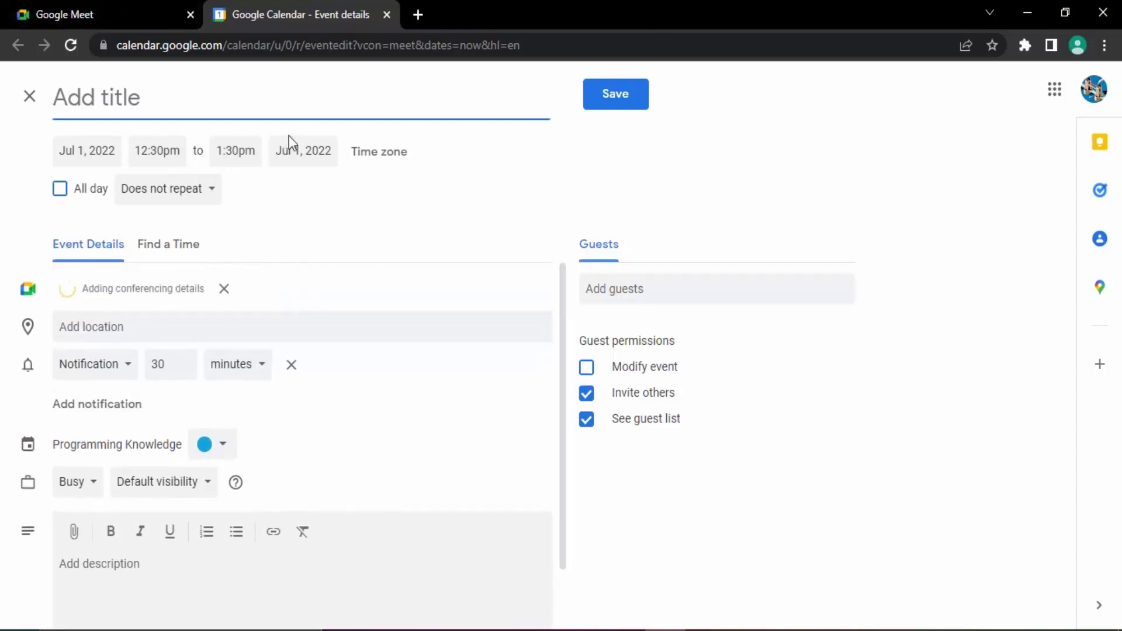
Move the new Meet event to Jul 7, 2022, running 5:00pm to 8:00pm
click(86, 146)
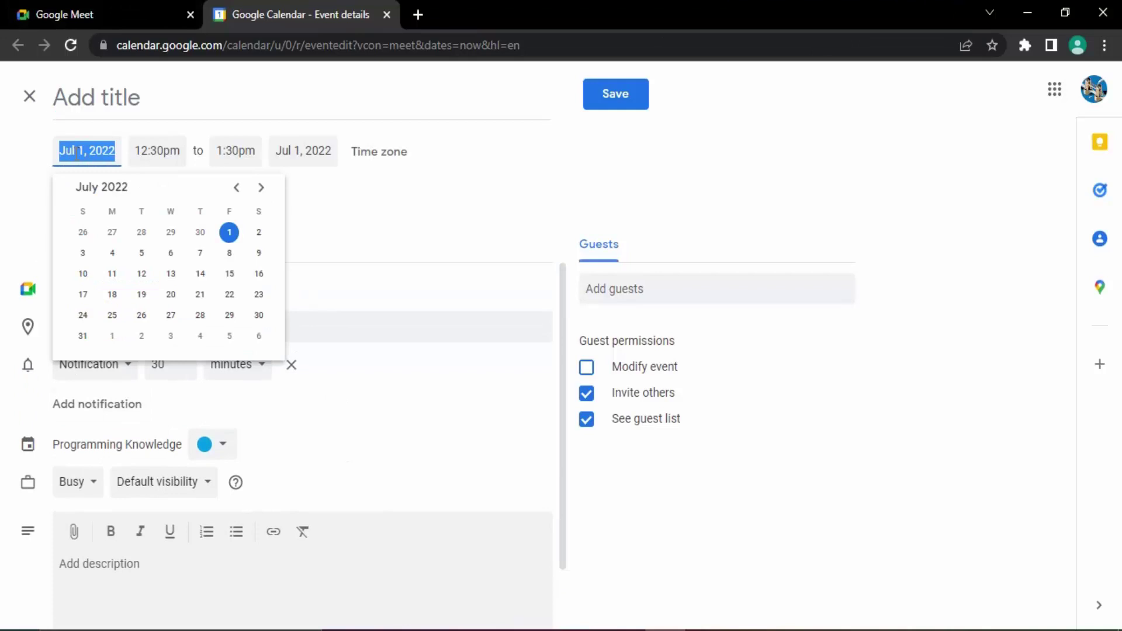
click(199, 253)
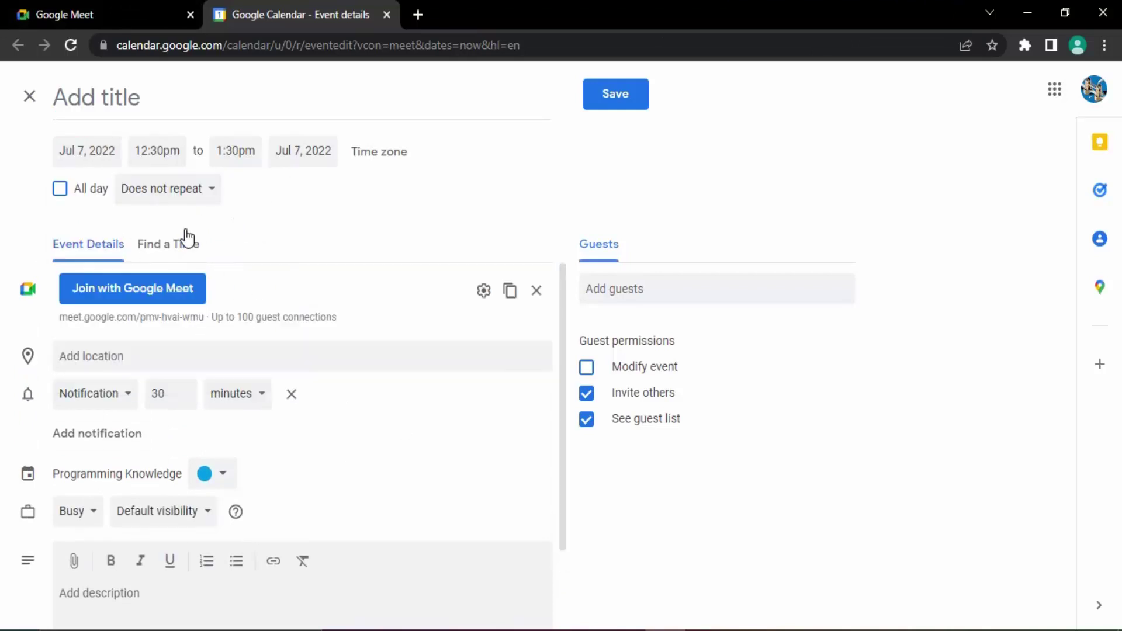
click(174, 160)
scroll(242, 269, down, 12)
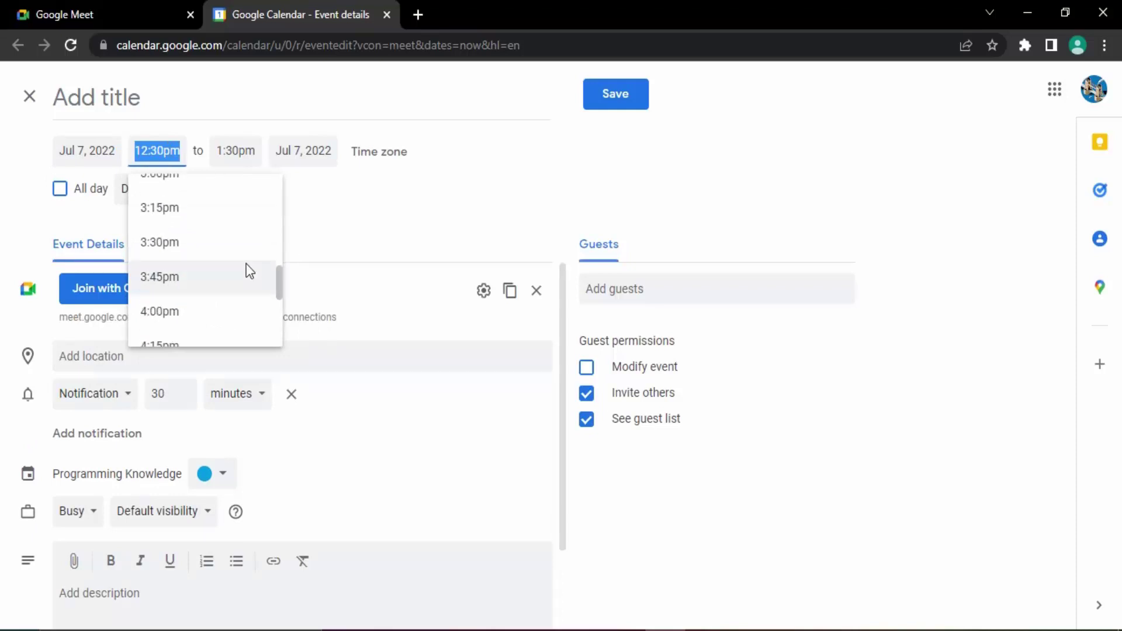
scroll(193, 281, down, 1)
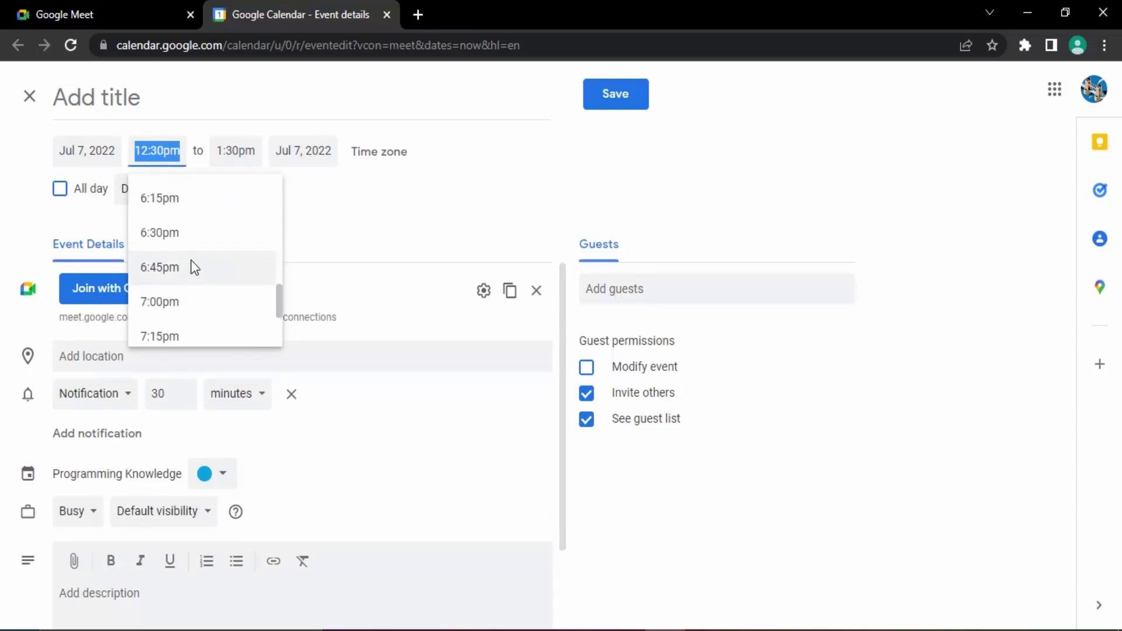
scroll(181, 251, up, 2)
scroll(172, 240, up, 2)
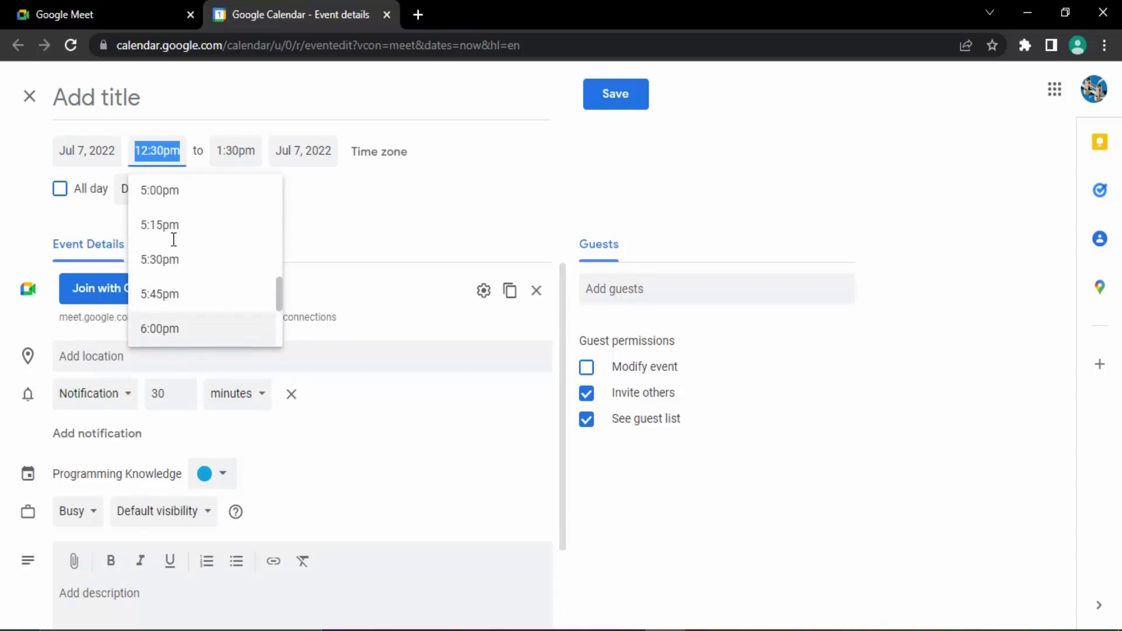
click(184, 195)
click(240, 150)
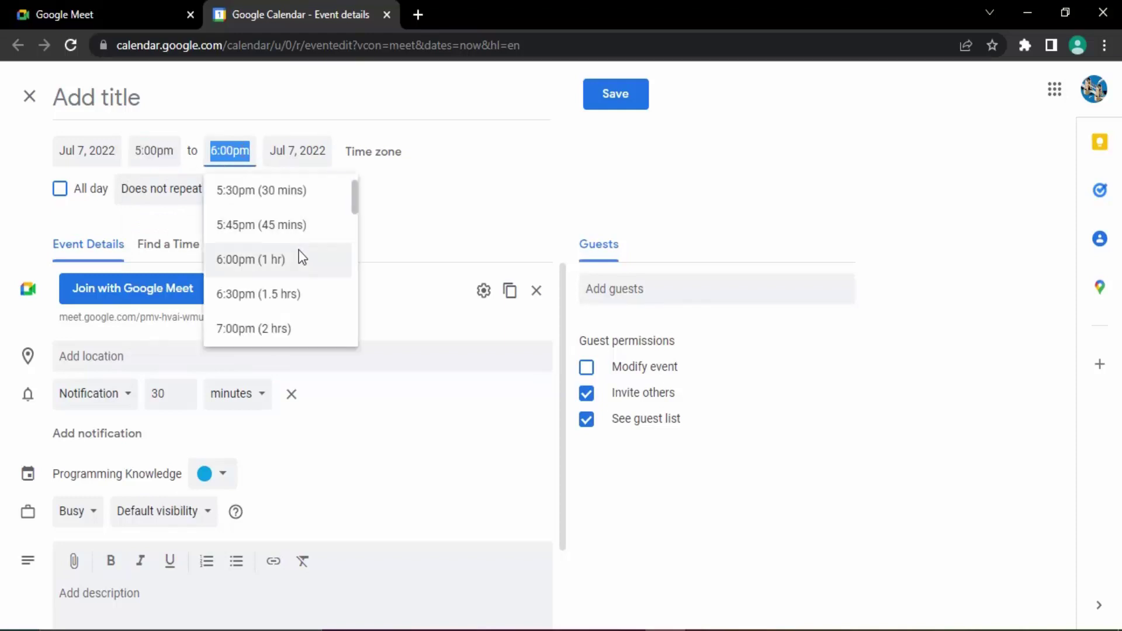
scroll(299, 263, down, 2)
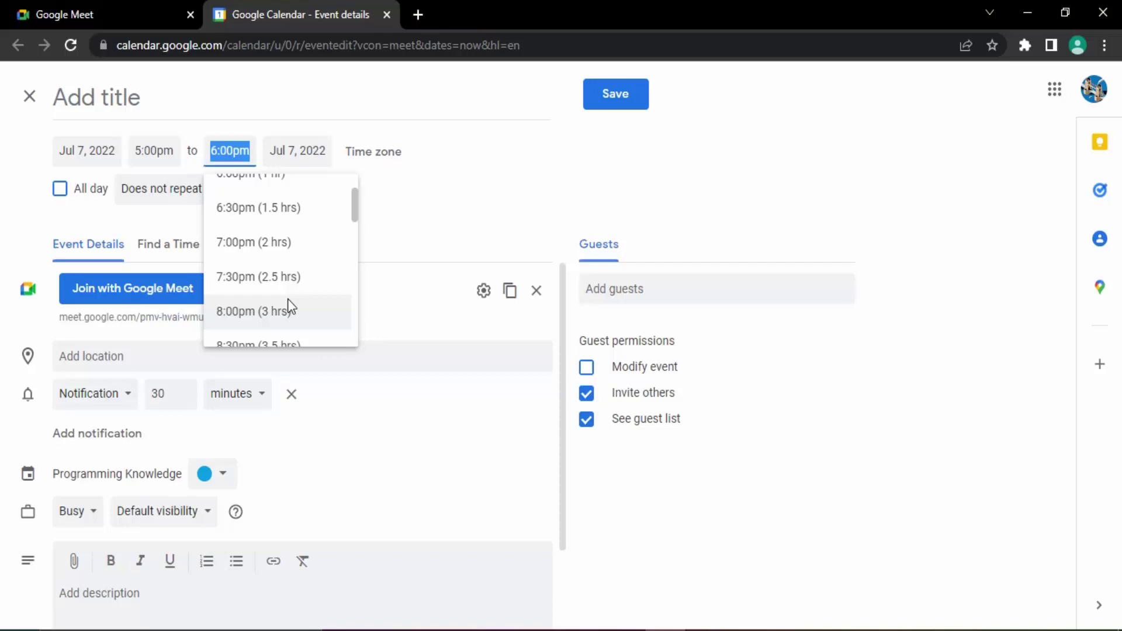
click(270, 311)
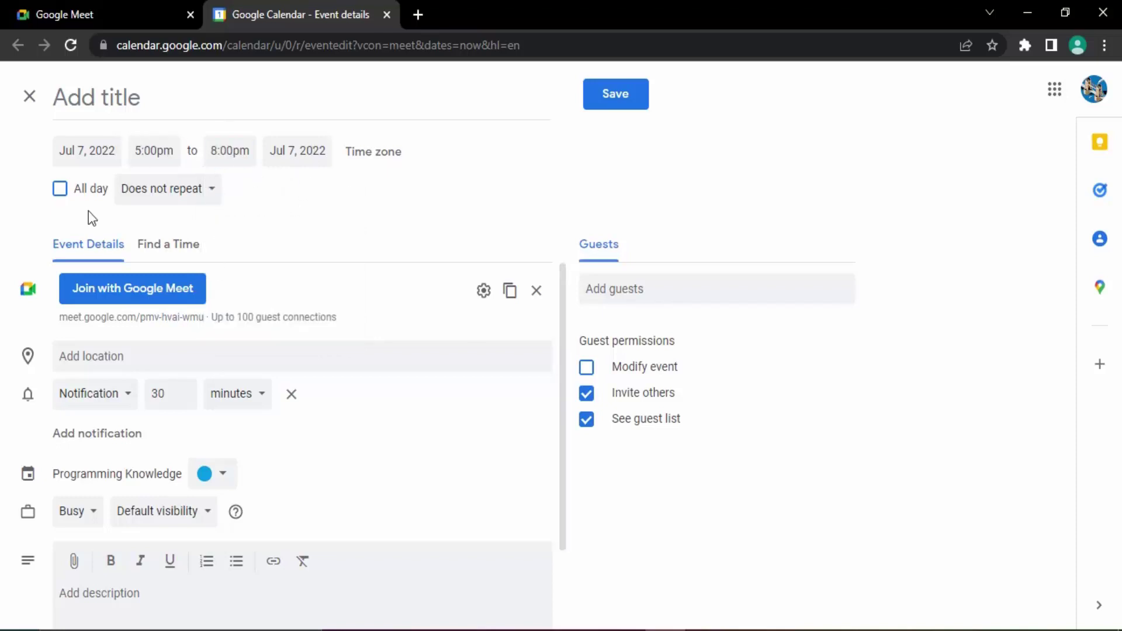
click(159, 193)
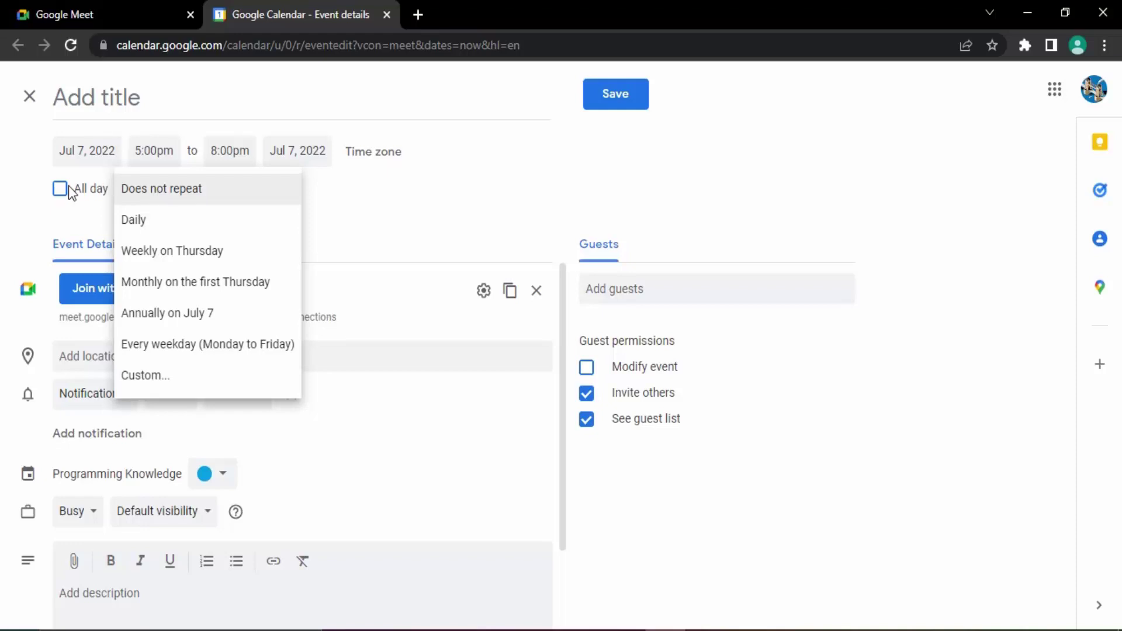
click(6, 211)
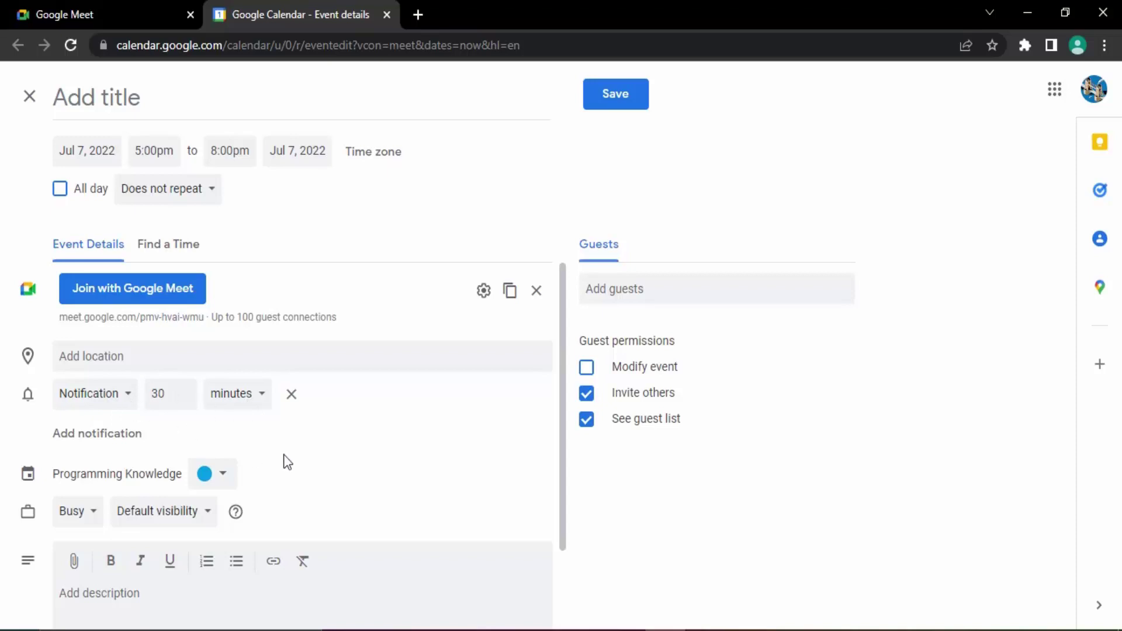
scroll(286, 462, down, 2)
scroll(320, 451, up, 1)
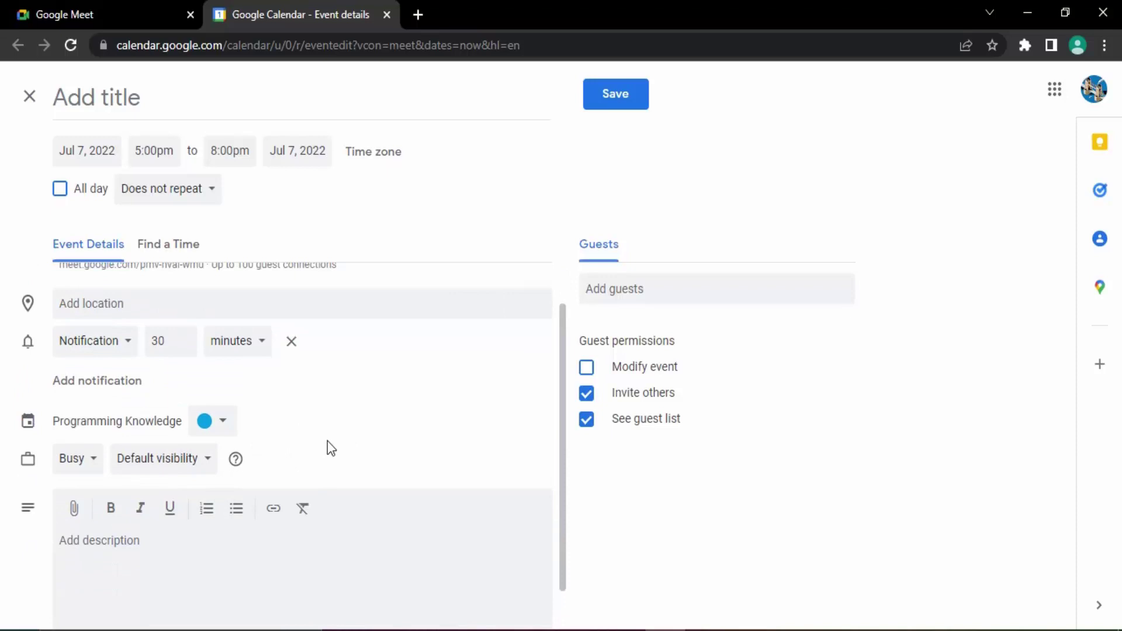
scroll(330, 448, up, 1)
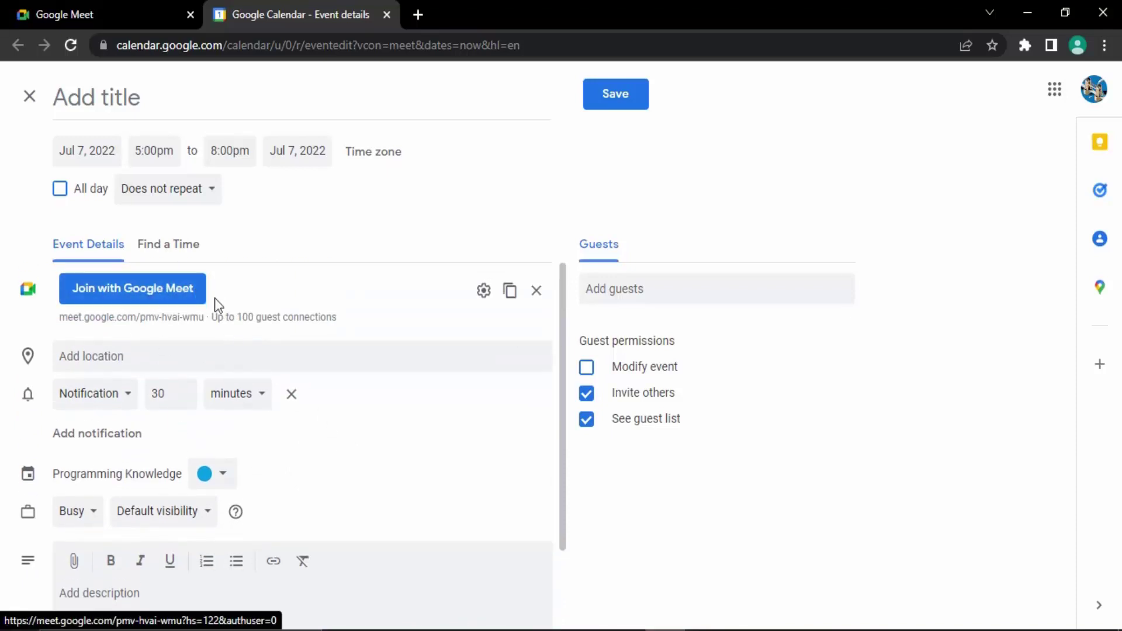
drag(140, 317, 205, 319)
click(271, 316)
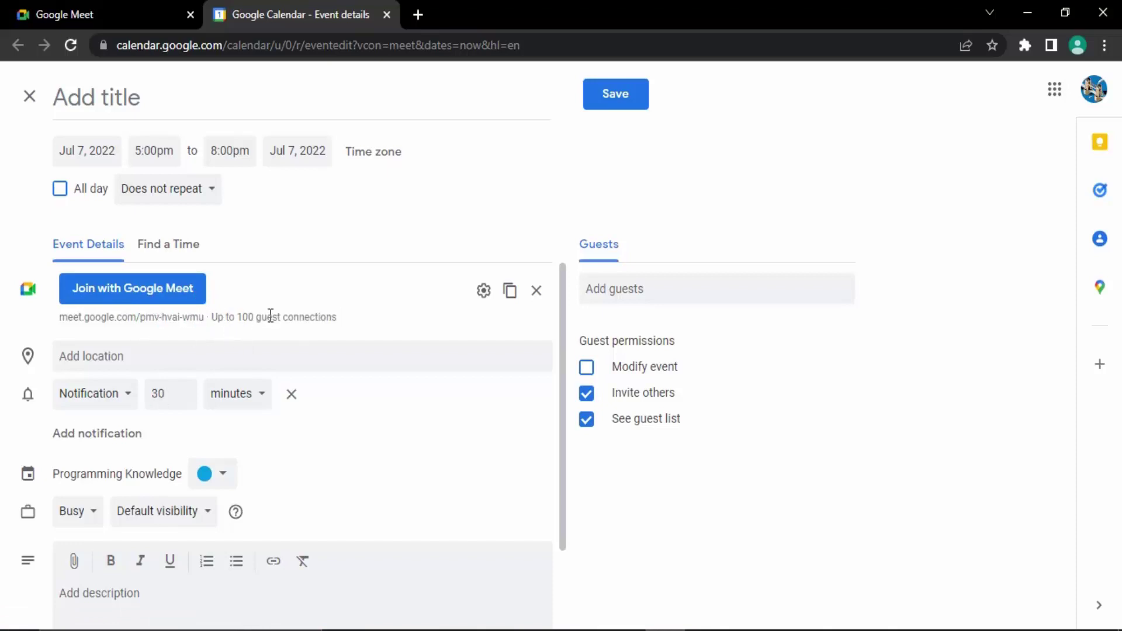
Save the scheduled Meet event and show July 7 in the calendar
click(639, 107)
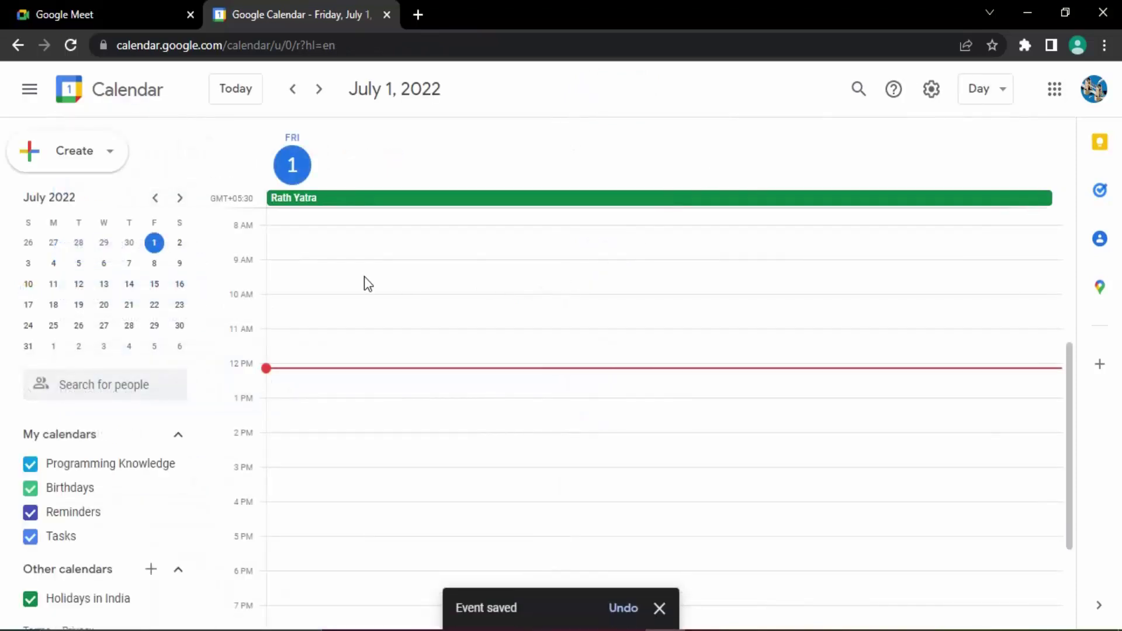
click(131, 264)
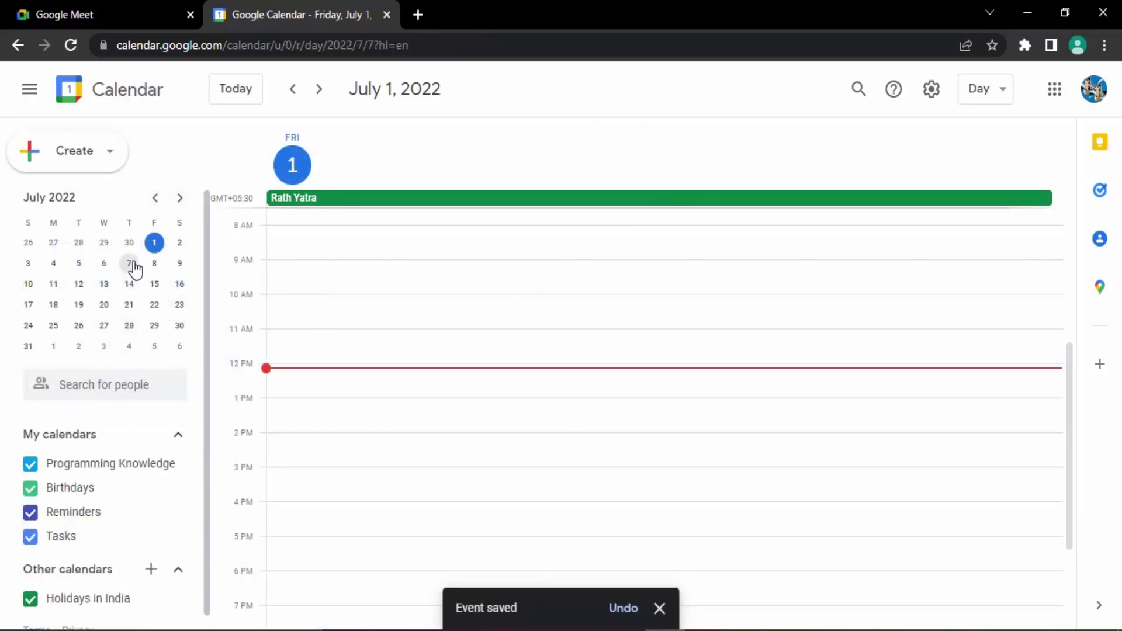
scroll(598, 379, down, 3)
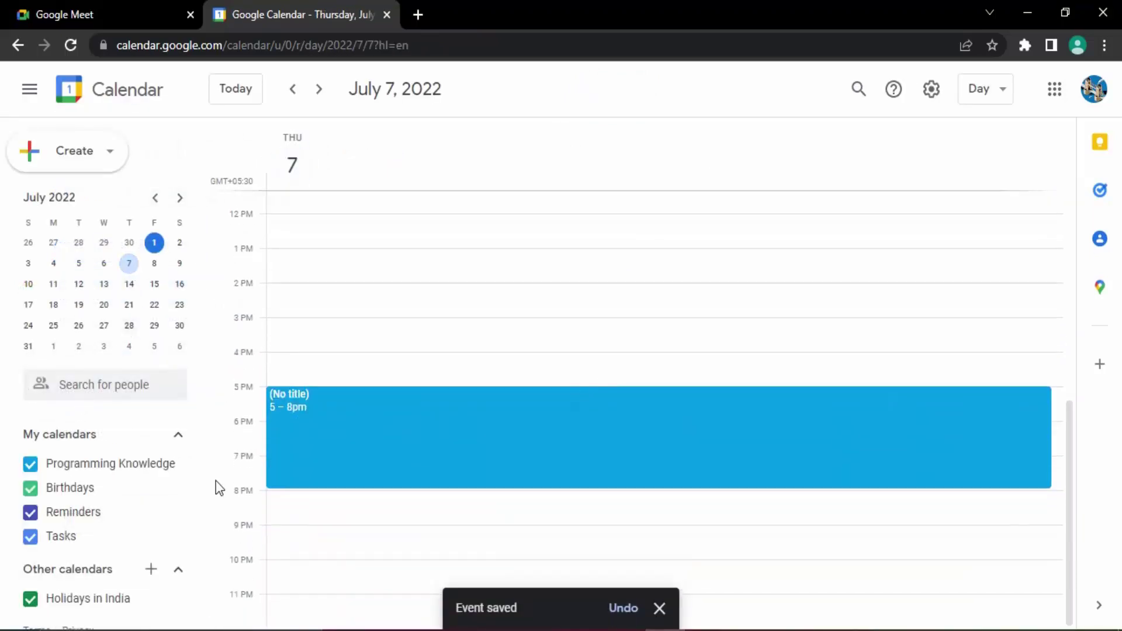
Title the untitled 5–8pm event 'Sample Meeting' and save it
click(289, 399)
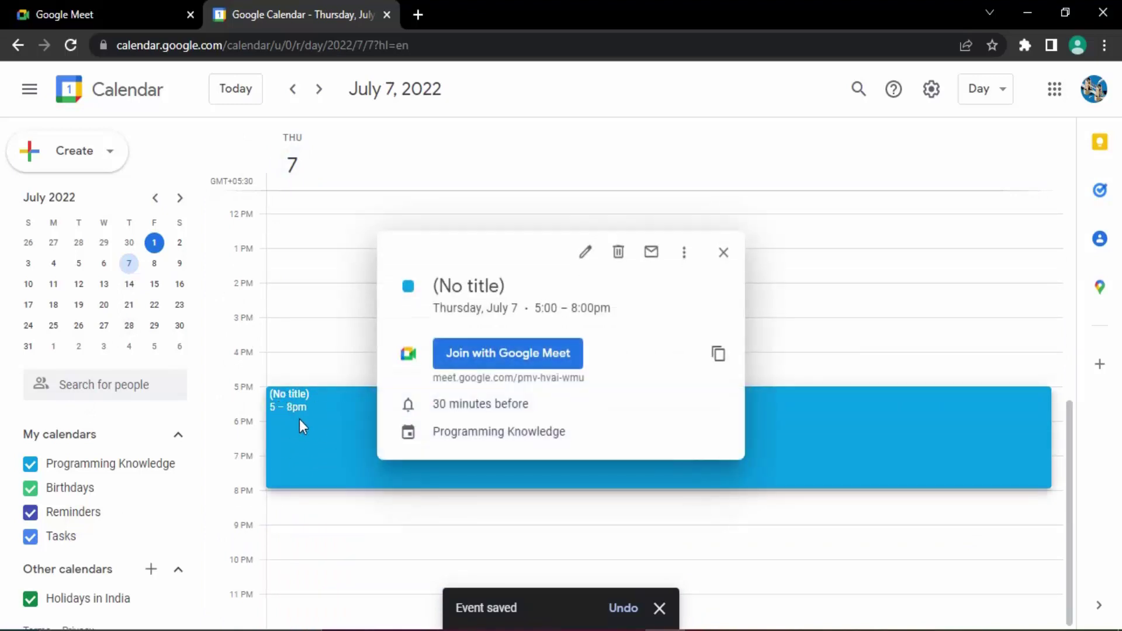
click(585, 251)
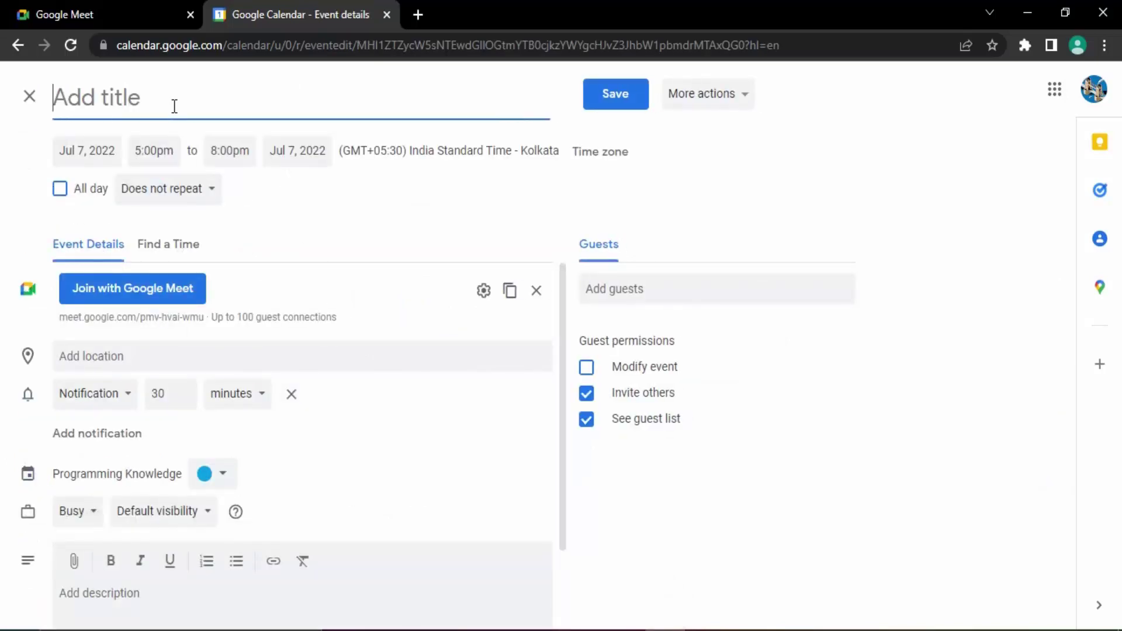
text(Sample )
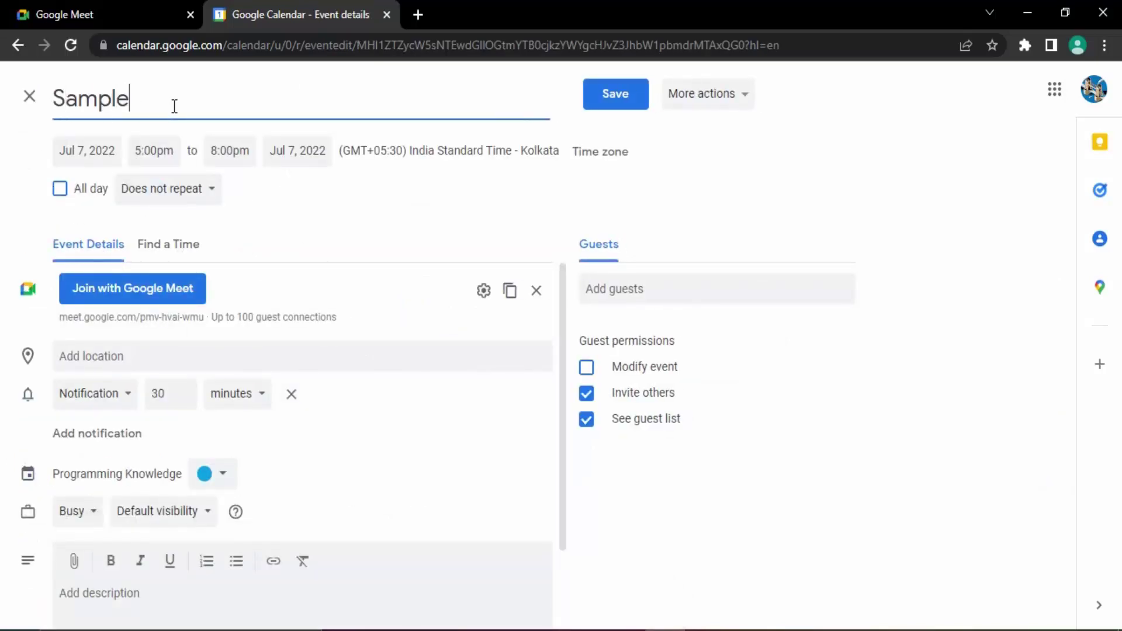
text(Meeting)
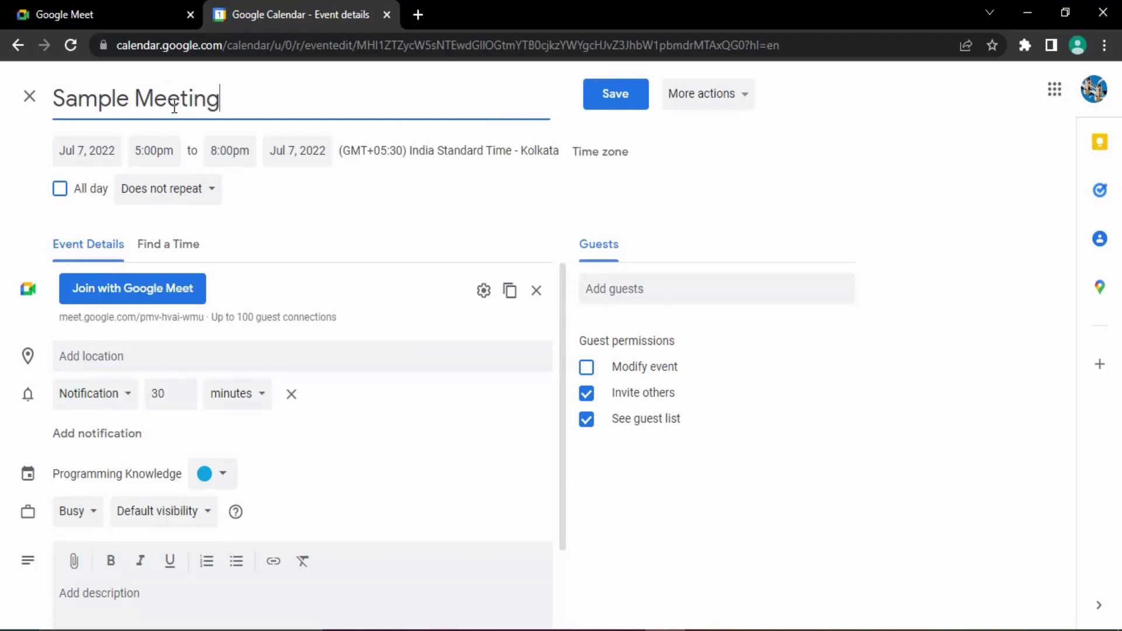
click(625, 96)
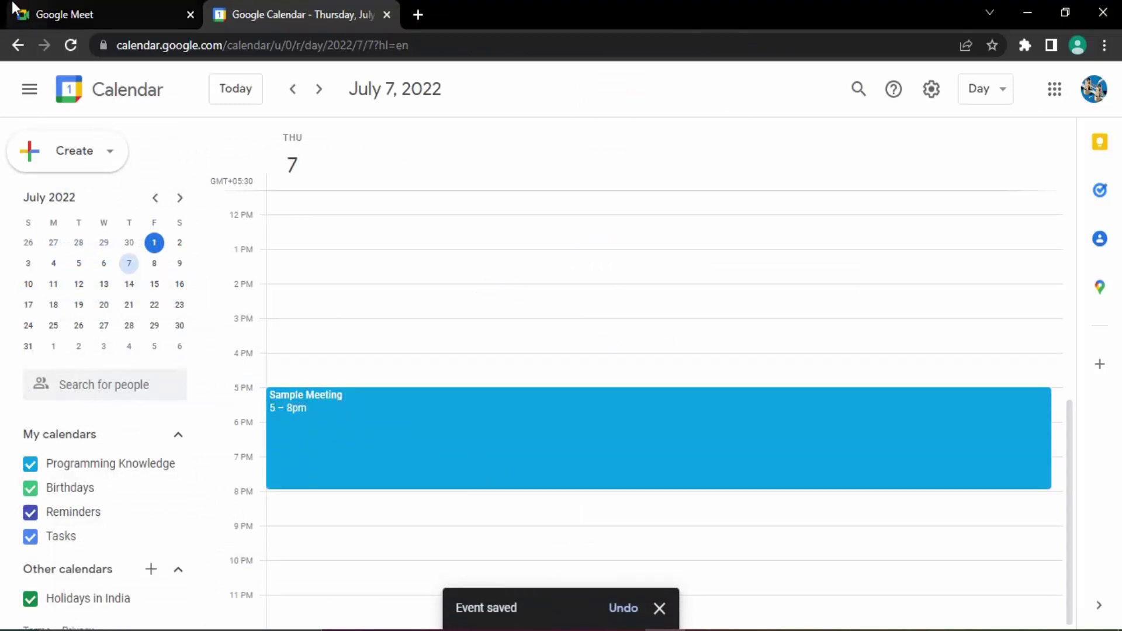
click(87, 5)
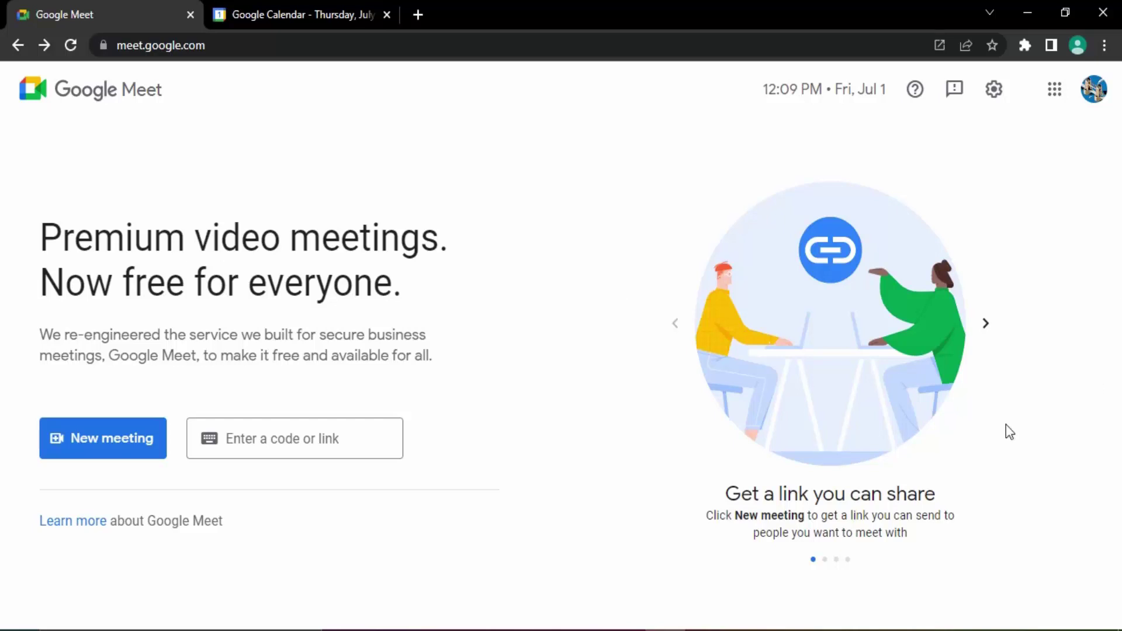
click(984, 337)
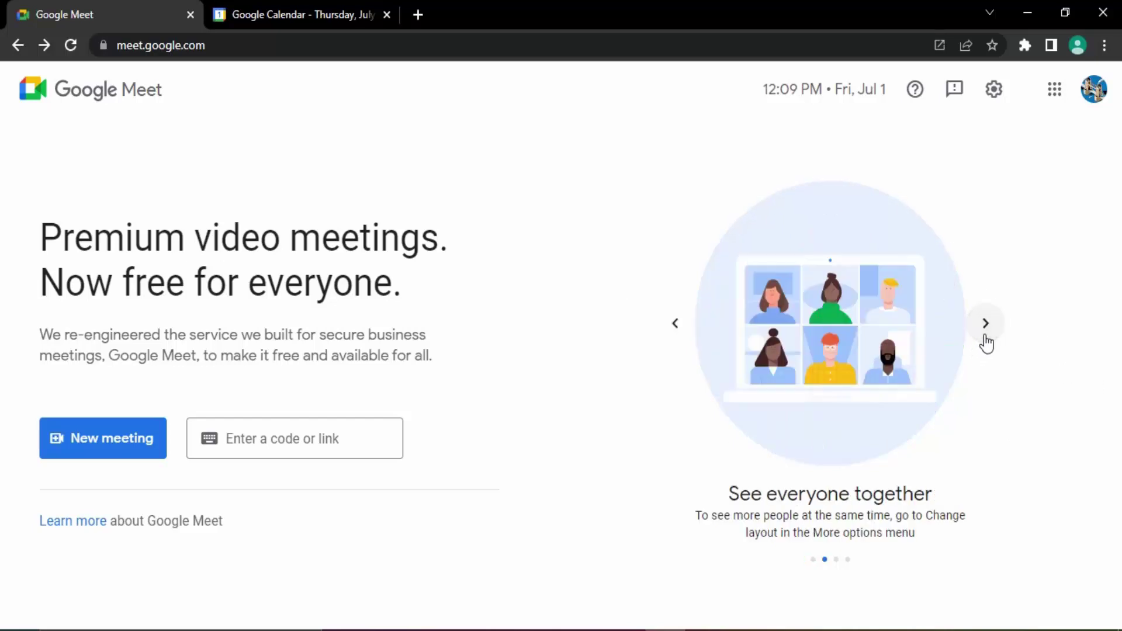
click(984, 337)
click(984, 337)
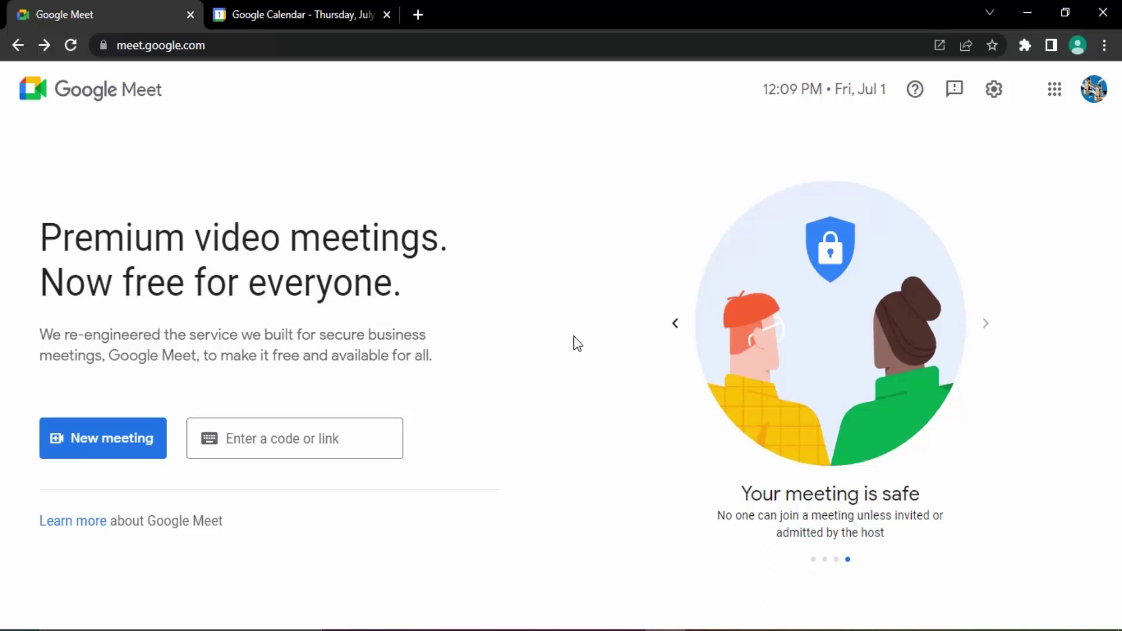
click(227, 13)
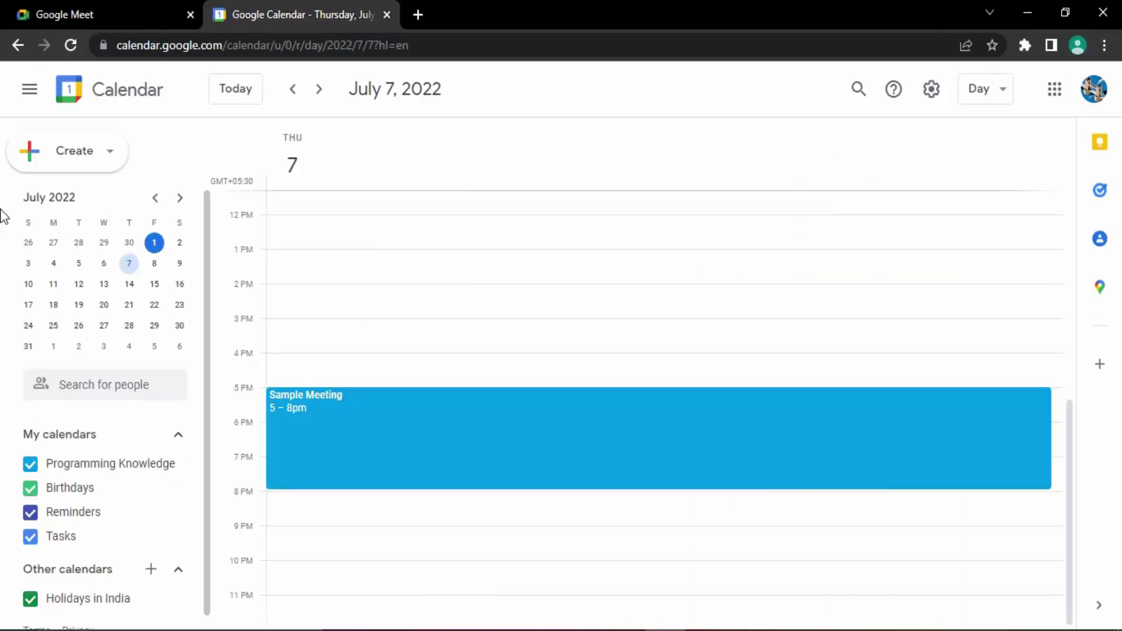
Start a new Meet event for today, July 1, running 2:00pm to 2:30pm
click(154, 243)
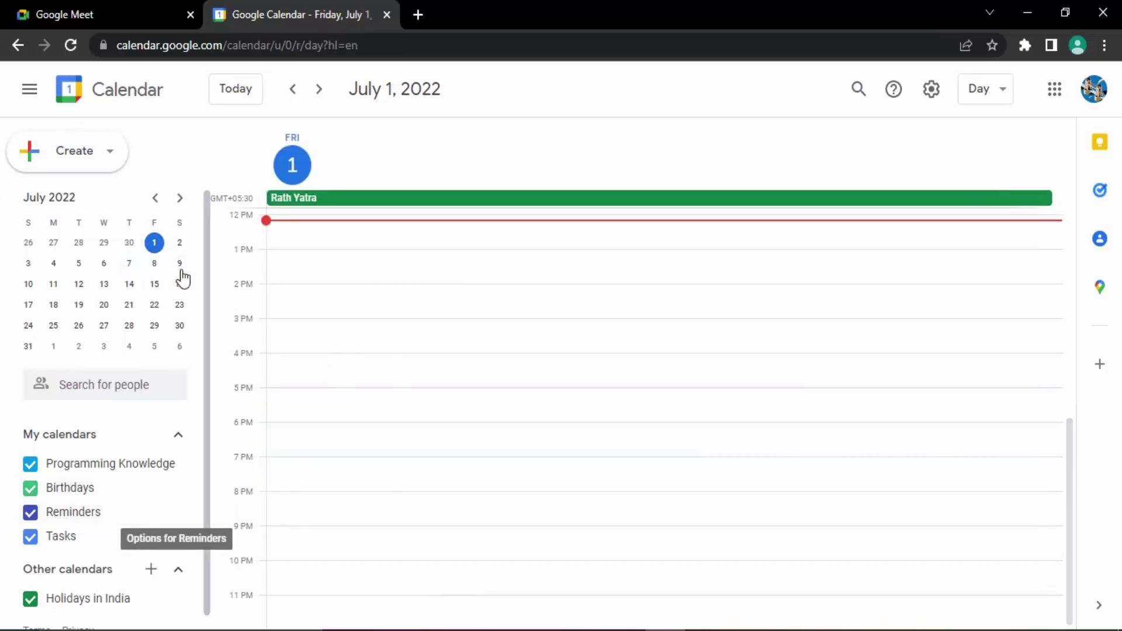
click(389, 15)
click(110, 453)
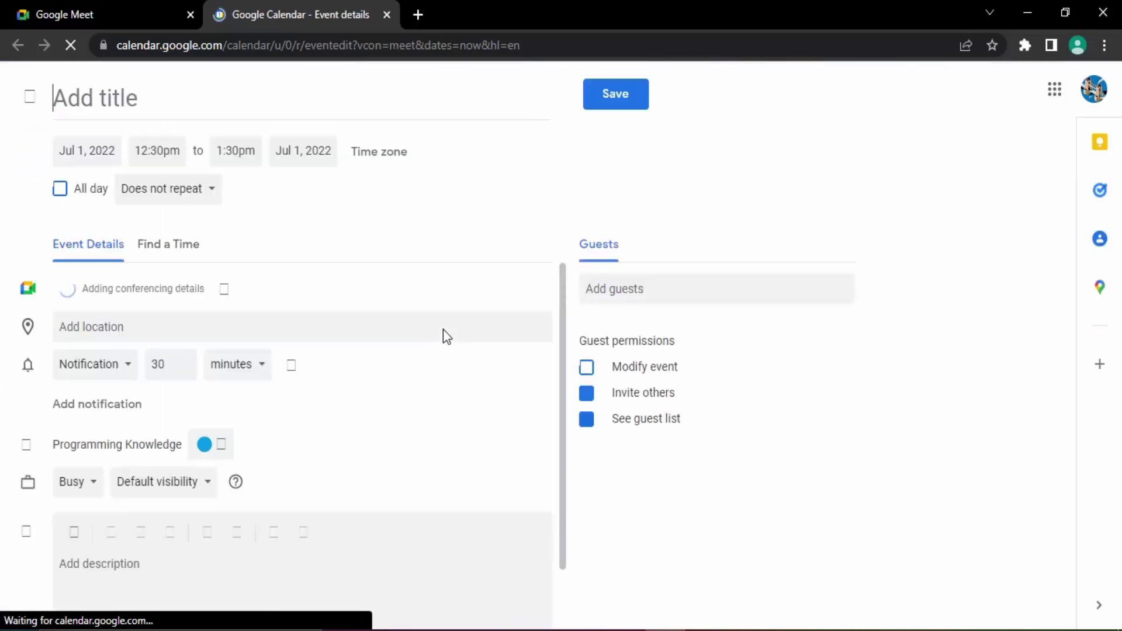
click(162, 150)
click(167, 153)
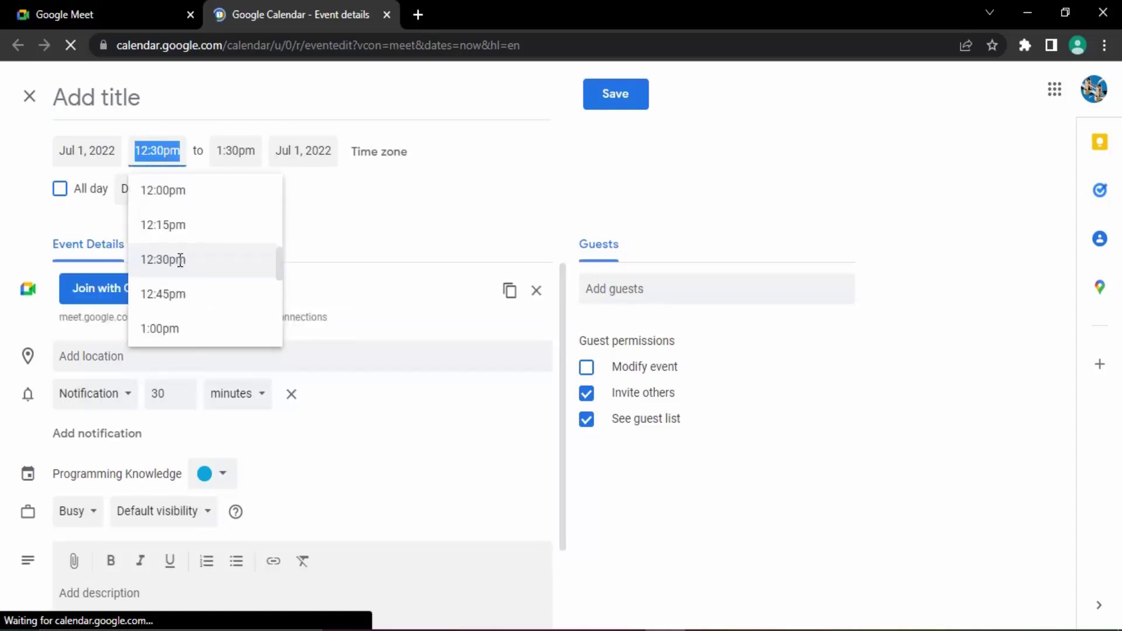
scroll(175, 257, down, 3)
click(181, 289)
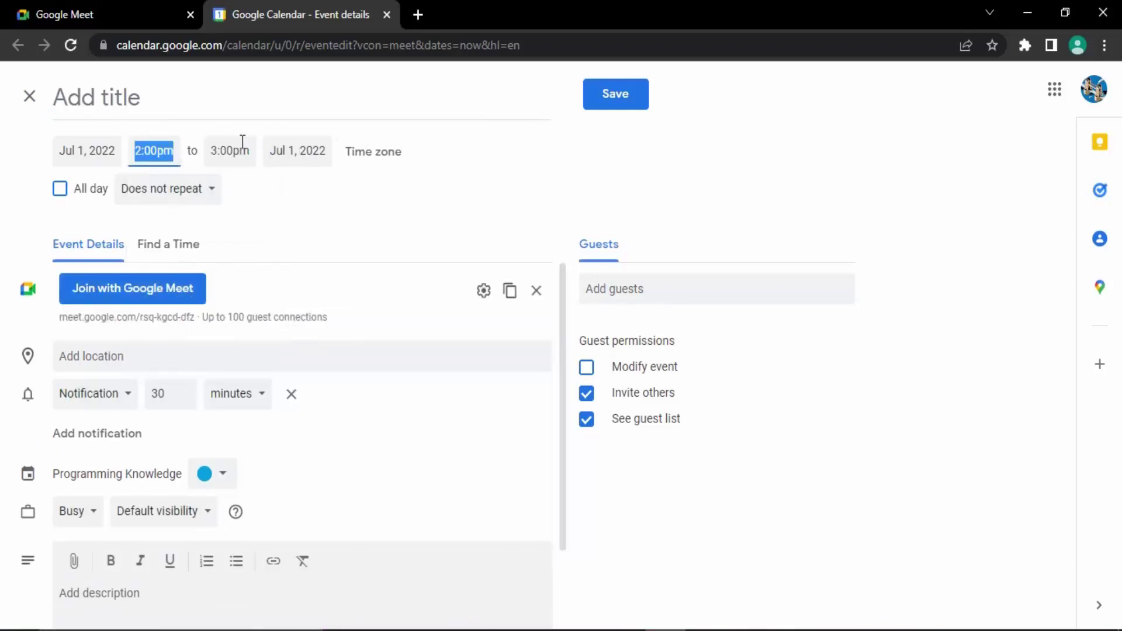
click(236, 150)
click(246, 196)
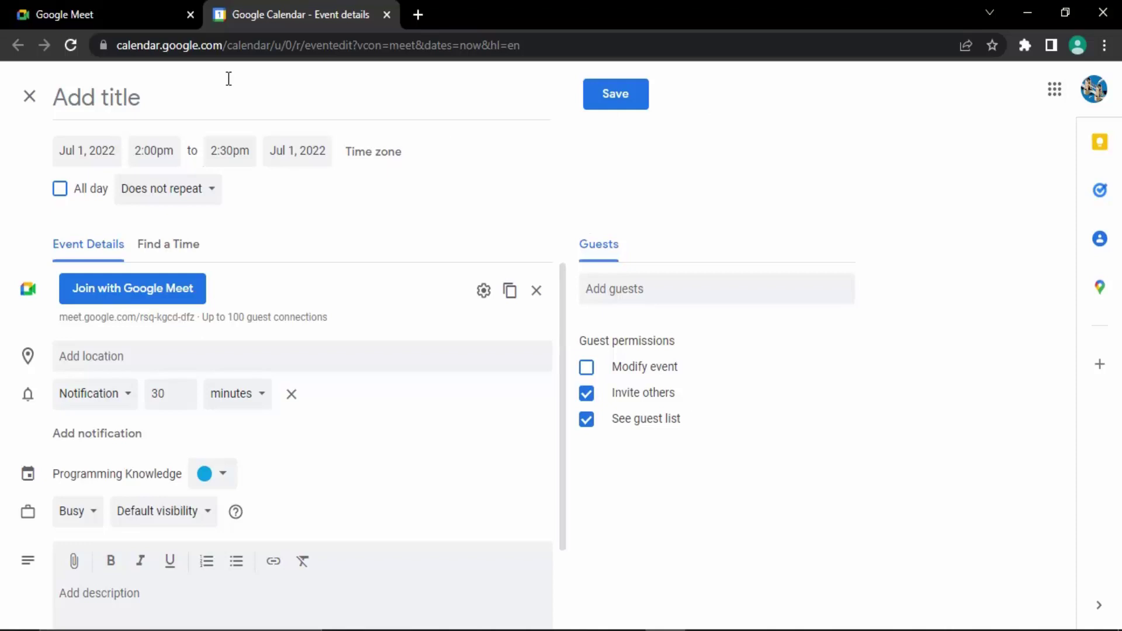
Title the meeting 'Meet Soon' and save it
click(135, 102)
text(M)
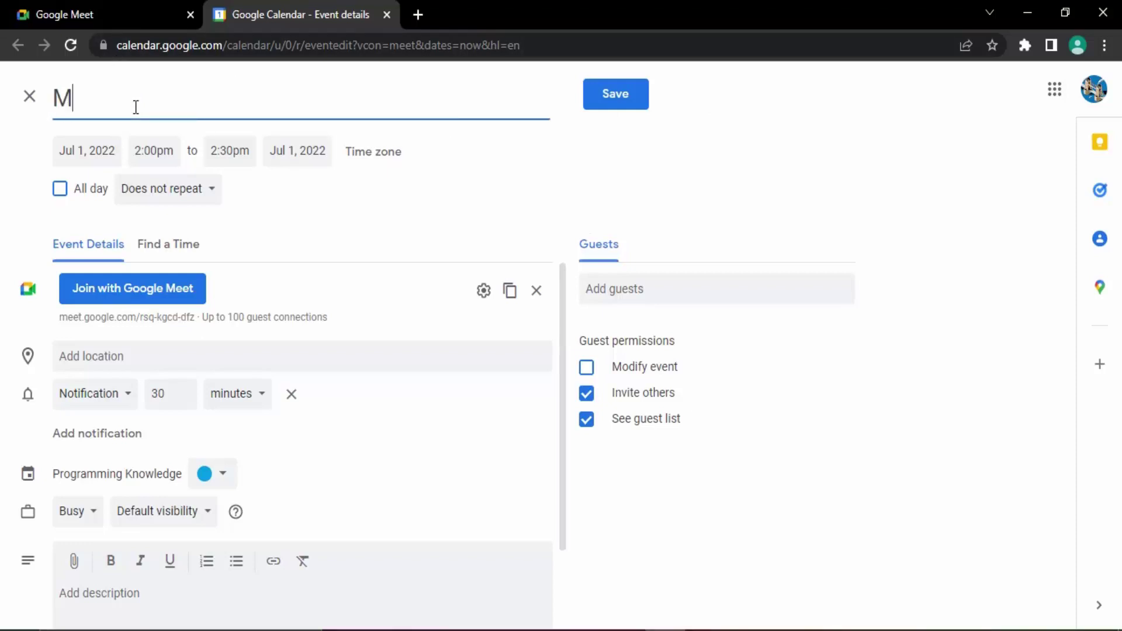
text(eet Soon)
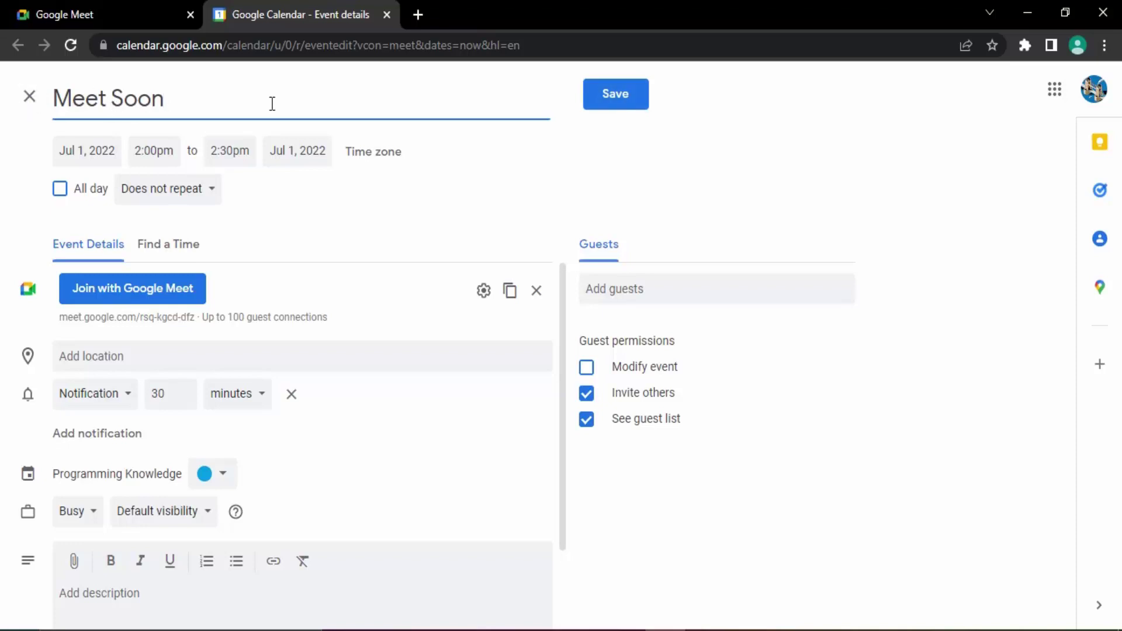
click(616, 104)
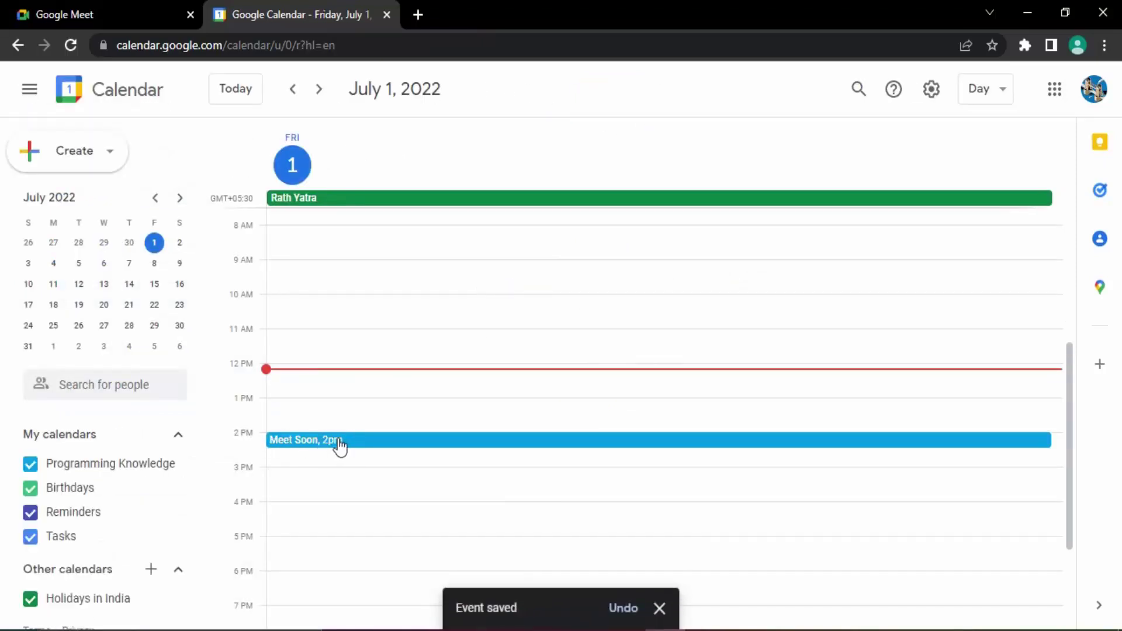
Return to the Google Meet home page showing the upcoming 2:00 PM Meet Soon meeting
click(33, 5)
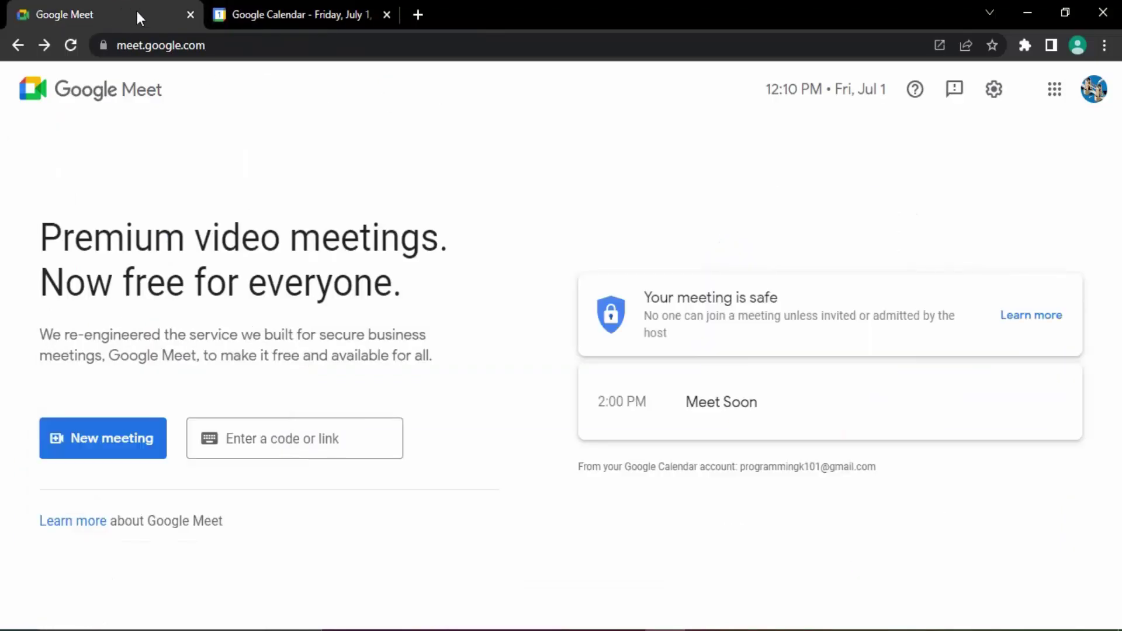